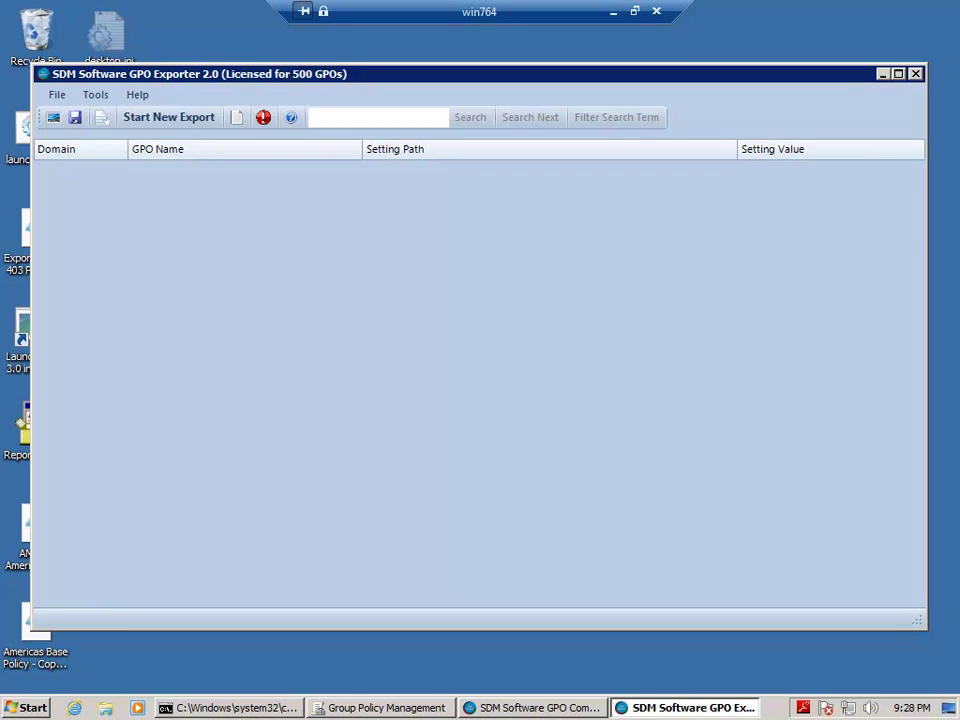
# Start a new export for cpandl.com, view the GPOs by GPO Links, and expand the Engineering OU and its Workstations OU
pyautogui.click(147, 125)
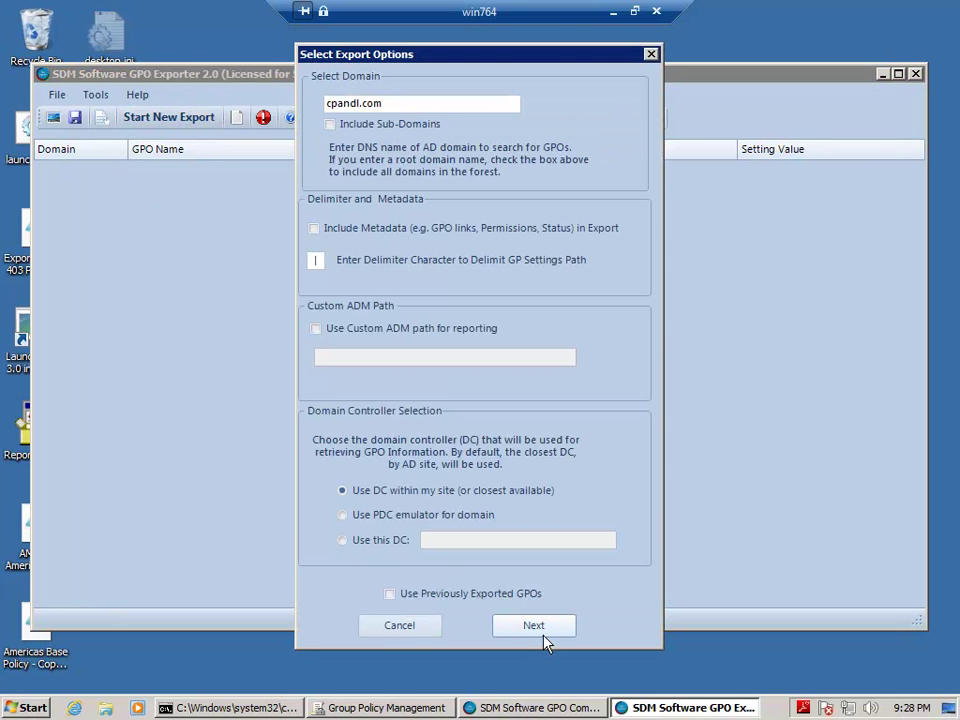
pyautogui.click(536, 623)
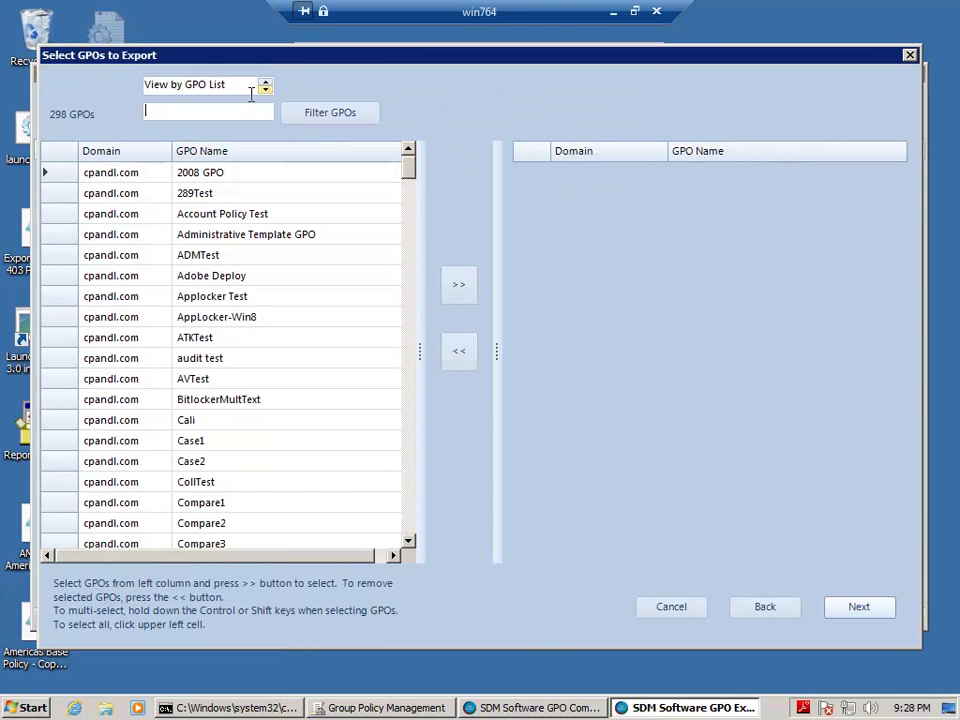
pyautogui.click(265, 91)
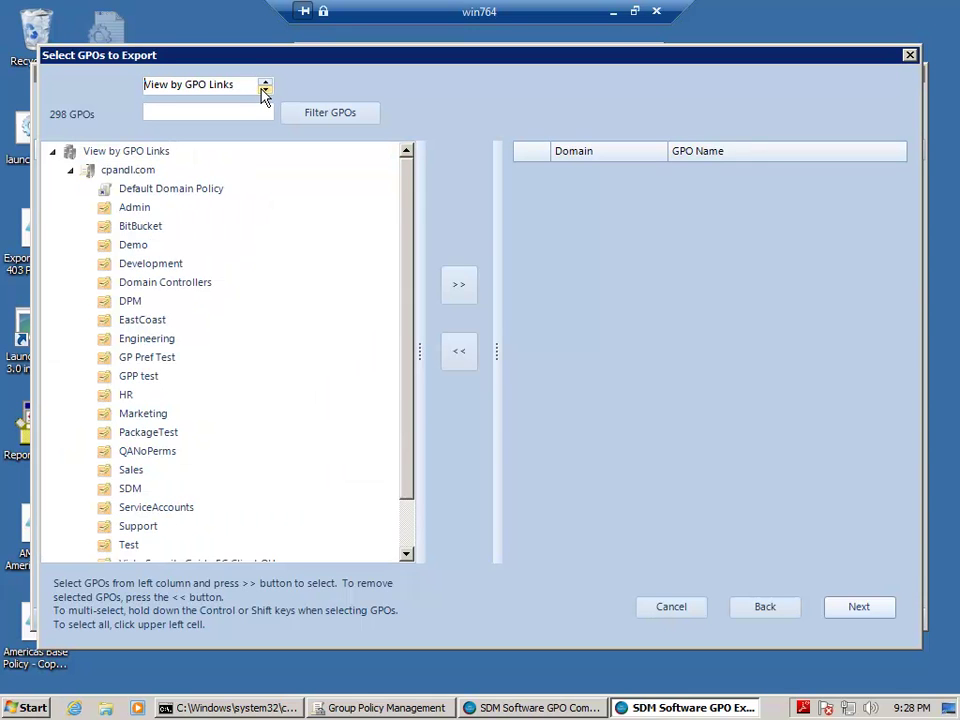
pyautogui.doubleClick(125, 342)
pyautogui.doubleClick(157, 397)
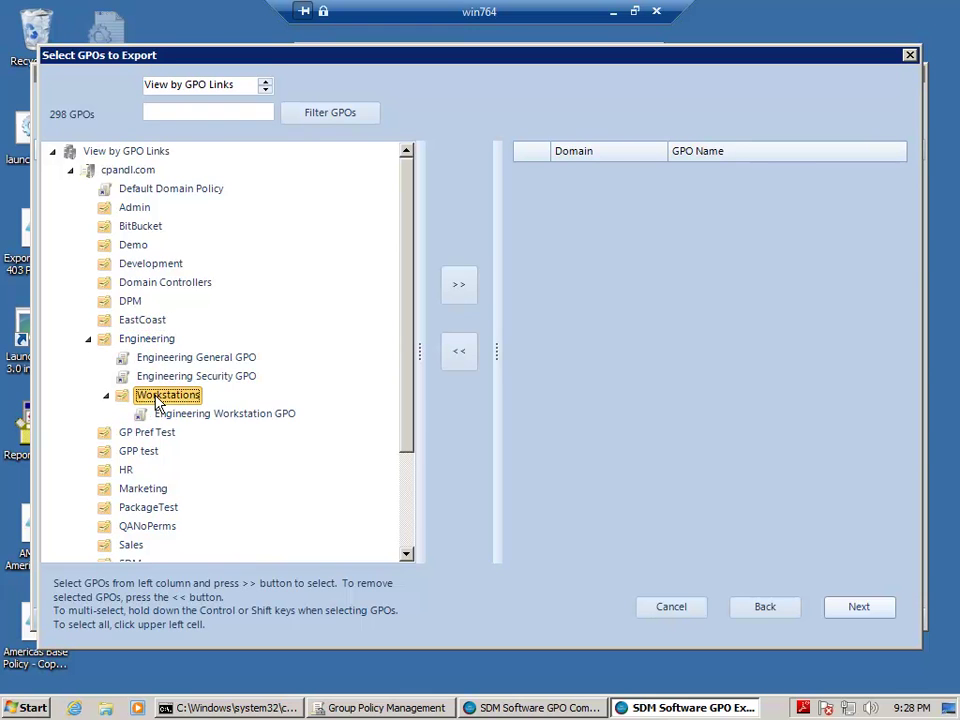
# Export all policy areas of Engineering Workstation GPO, Engineering Security GPO, Engineering General GPO and Default Domain Policy
pyautogui.click(197, 416)
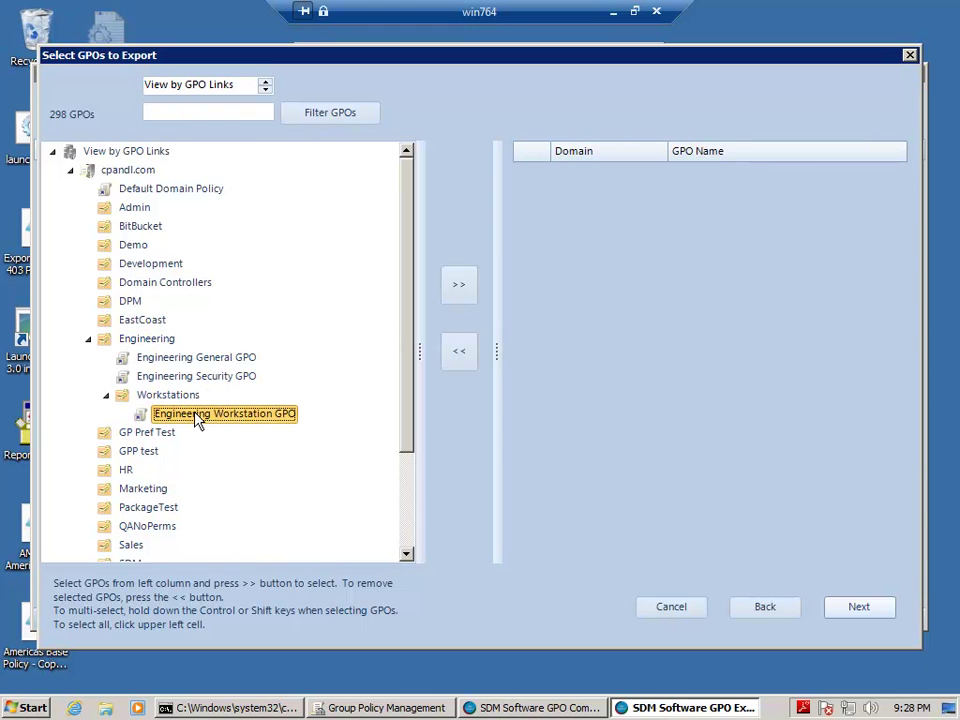
pyautogui.click(459, 285)
pyautogui.click(183, 378)
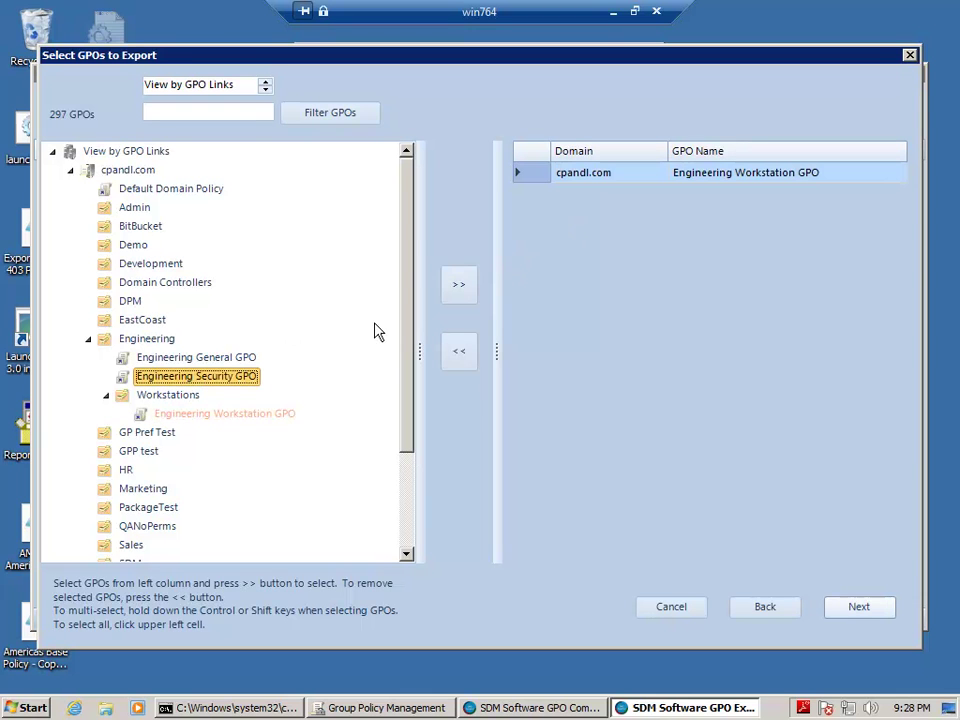
pyautogui.click(470, 295)
pyautogui.click(180, 357)
pyautogui.click(456, 291)
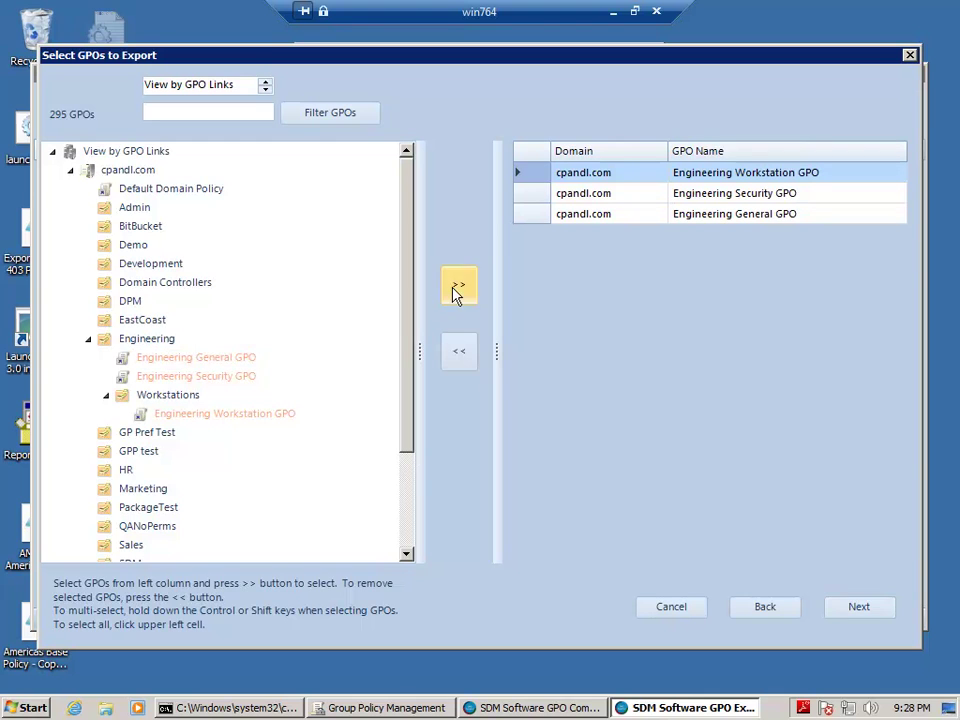
pyautogui.click(150, 189)
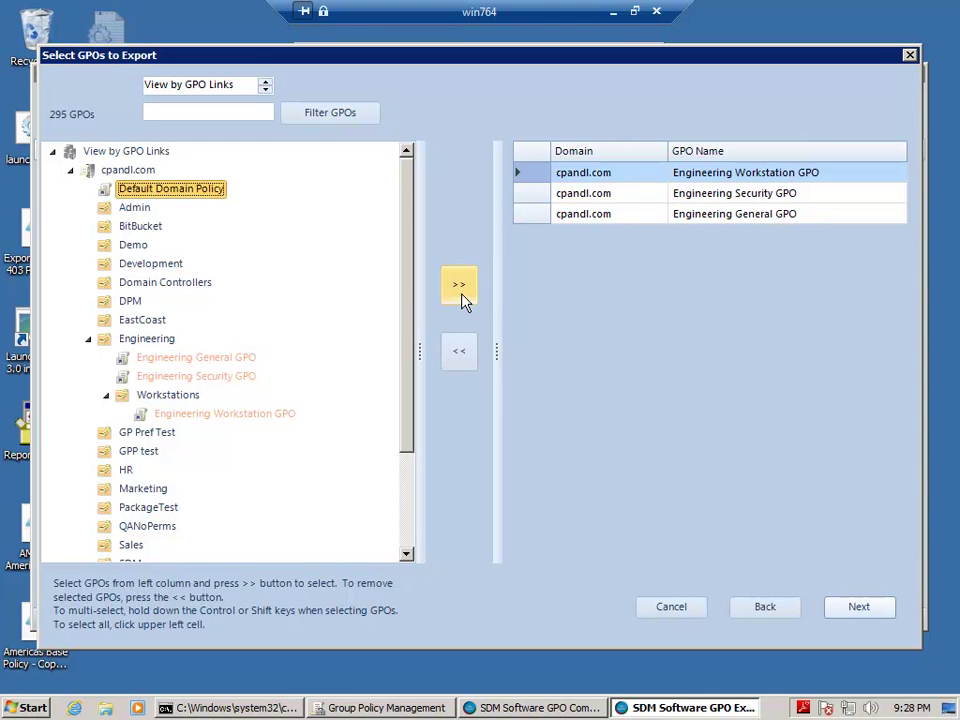
pyautogui.click(459, 287)
pyautogui.click(857, 610)
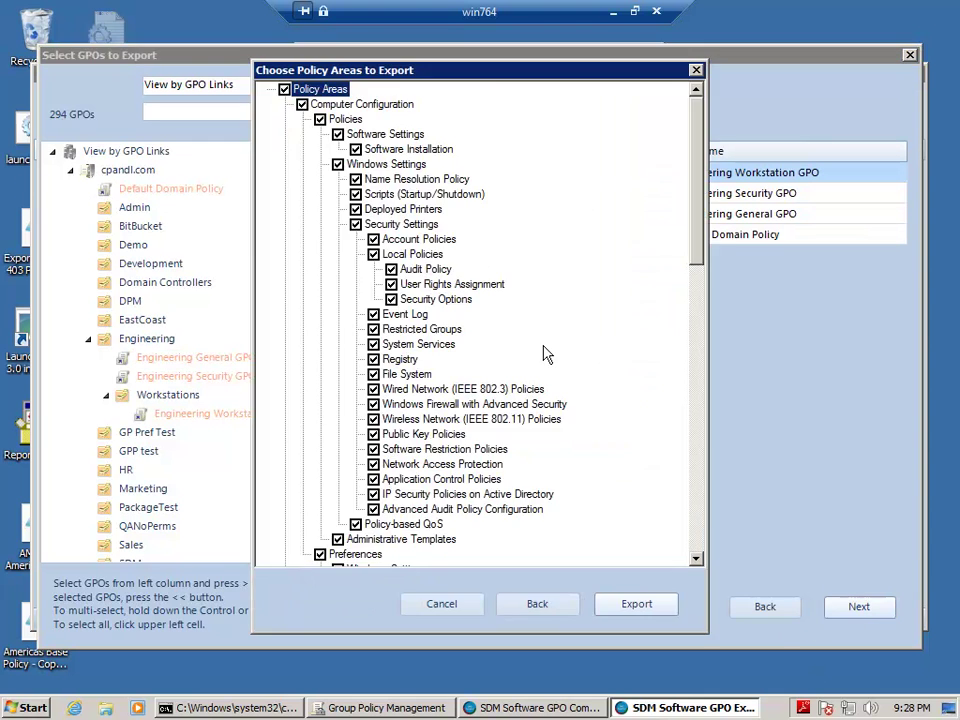
pyautogui.click(646, 609)
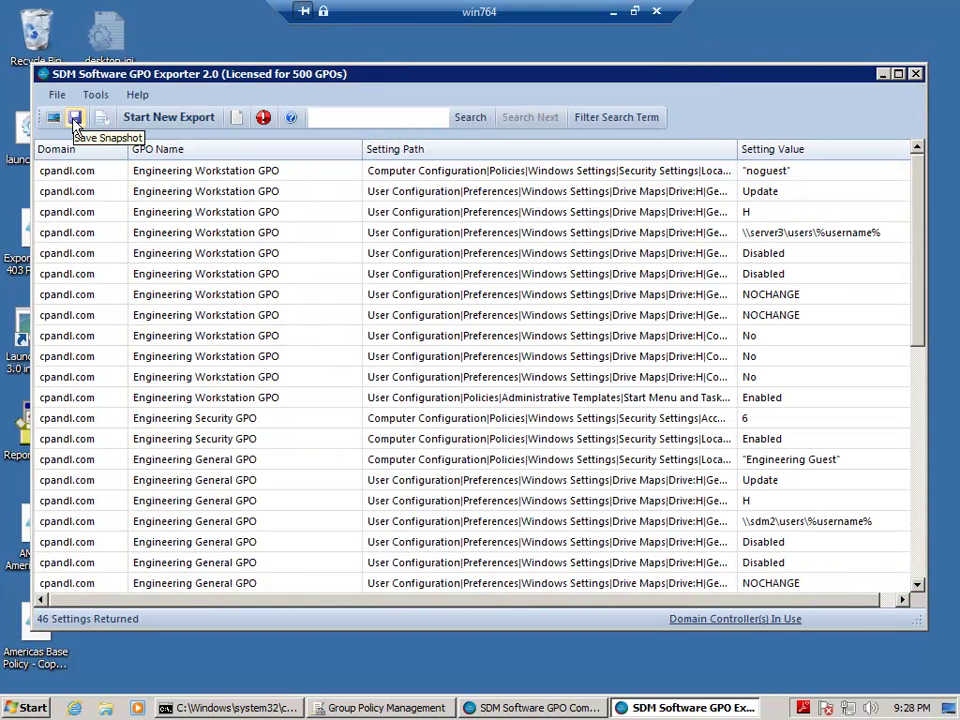
# Save the exported settings as a snapshot in C:\data\ExporterSnaps with the comment "Engineering OU Demo"
pyautogui.click(75, 118)
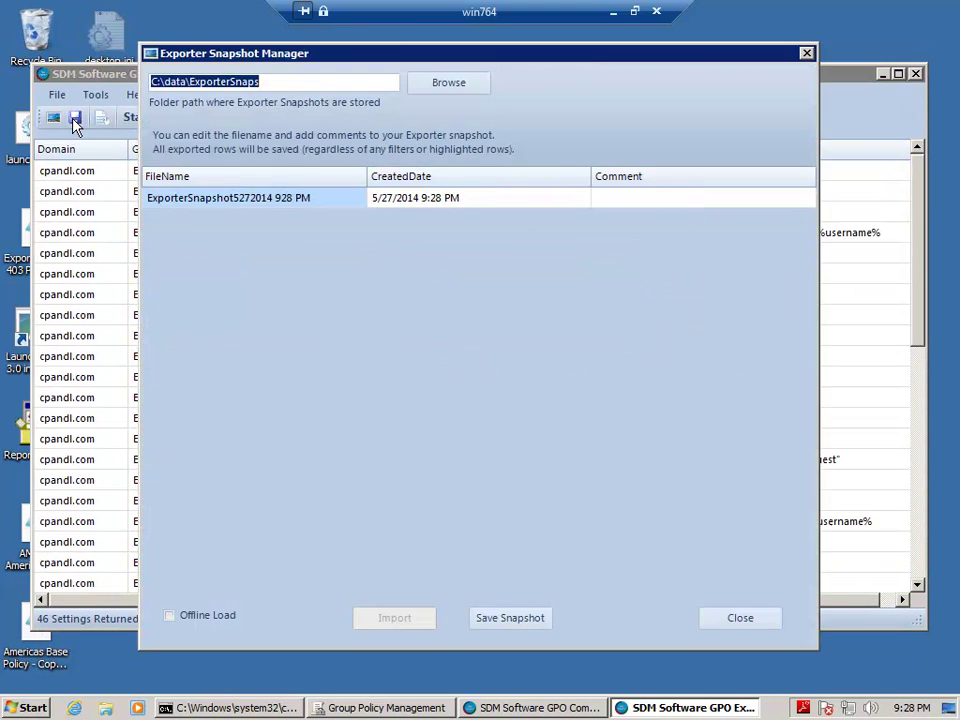
pyautogui.click(621, 210)
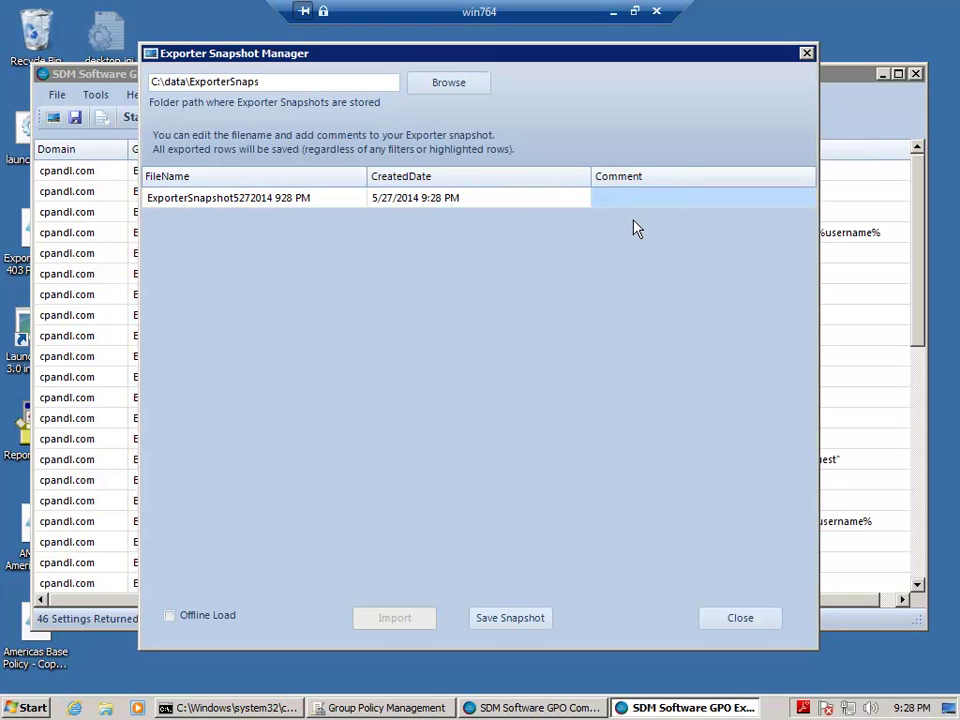
pyautogui.write('Engine')
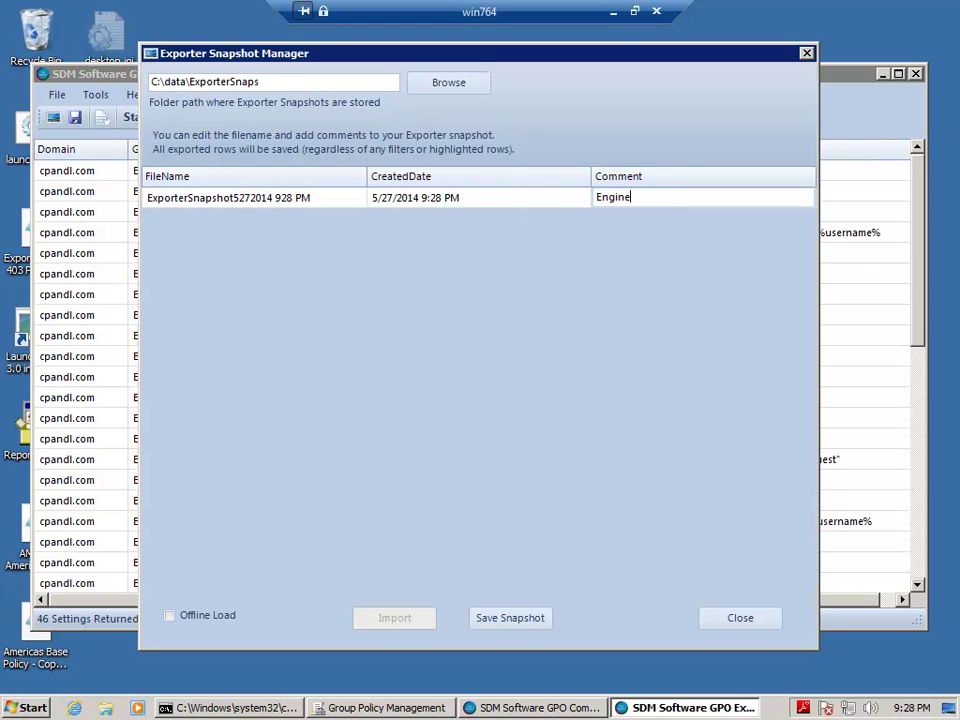
pyautogui.write('ering OU Demo')
pyautogui.click(504, 613)
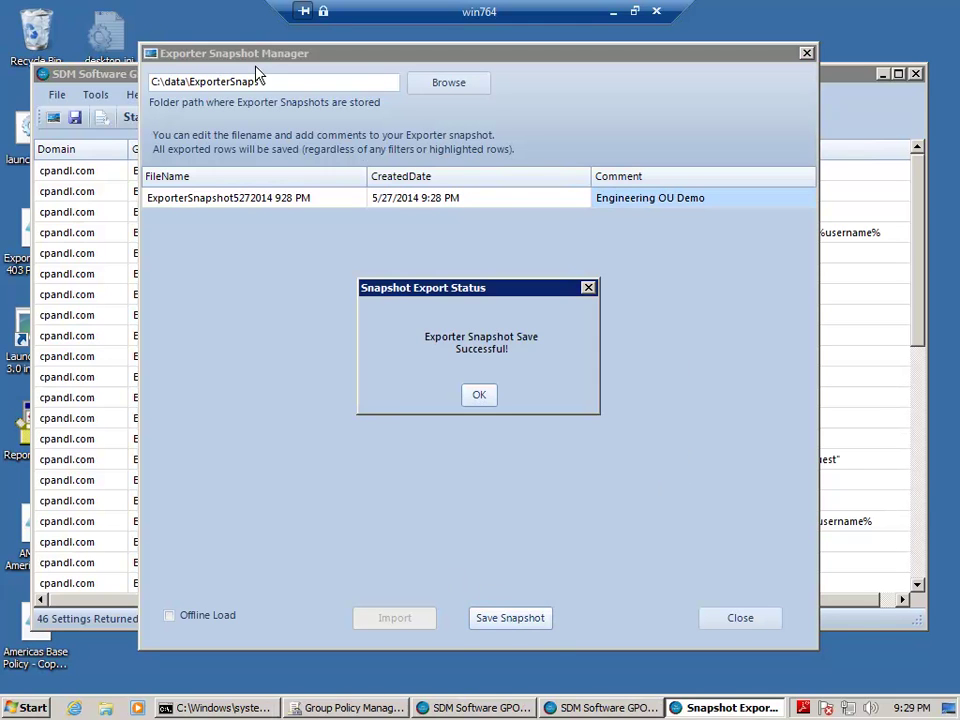
pyautogui.click(470, 402)
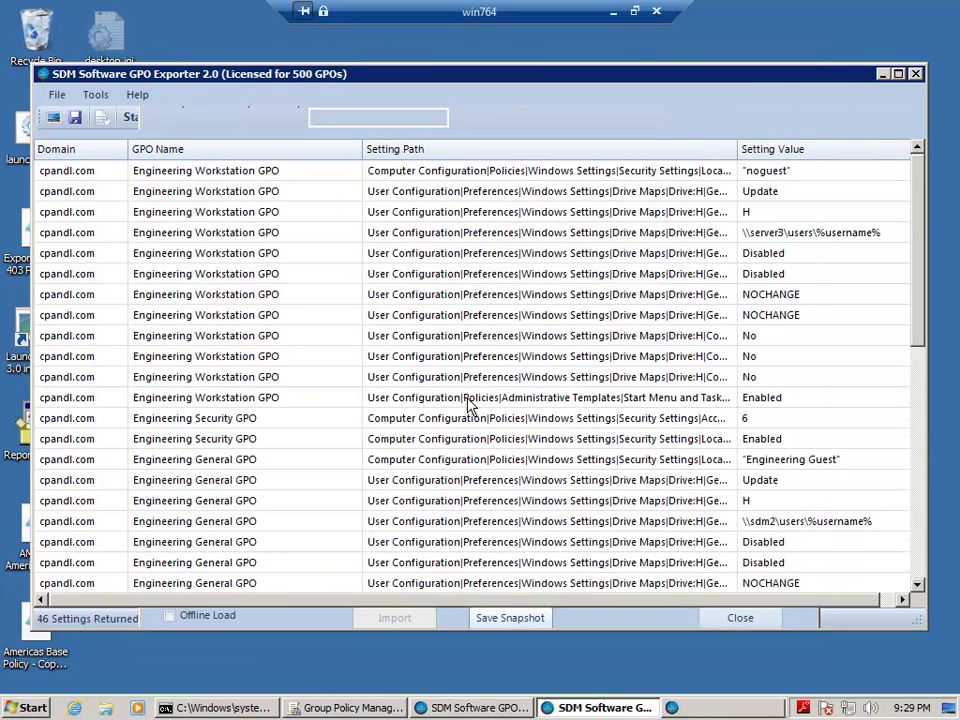
# Start another cpandl.com export, view the GPOs by GPO Links, and expand the Development OU and its Workstations OU
pyautogui.click(138, 122)
pyautogui.click(529, 624)
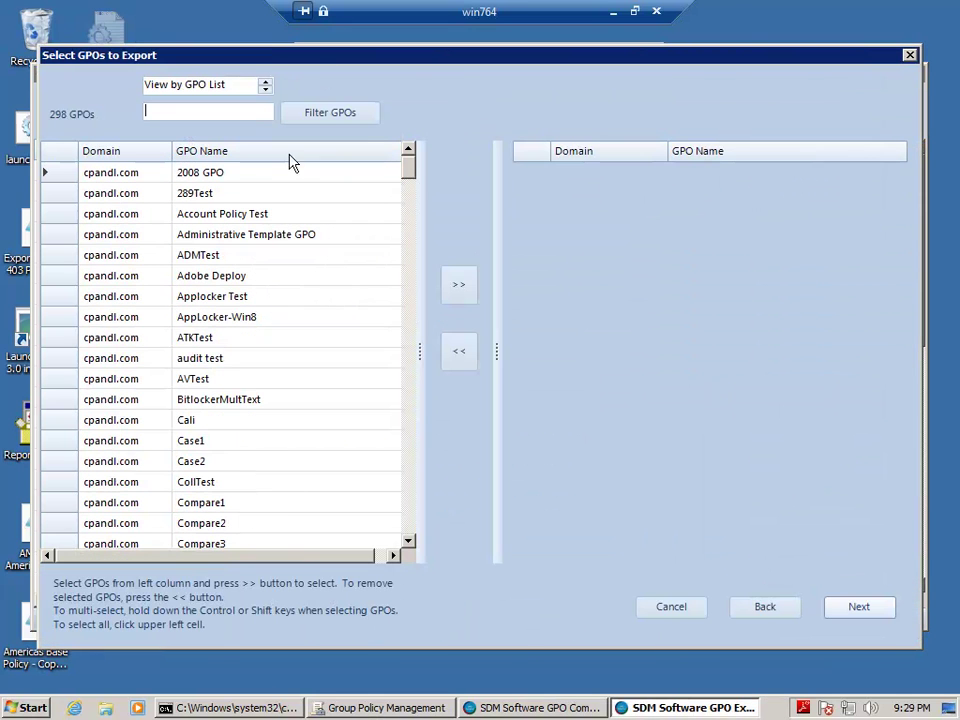
pyautogui.click(265, 90)
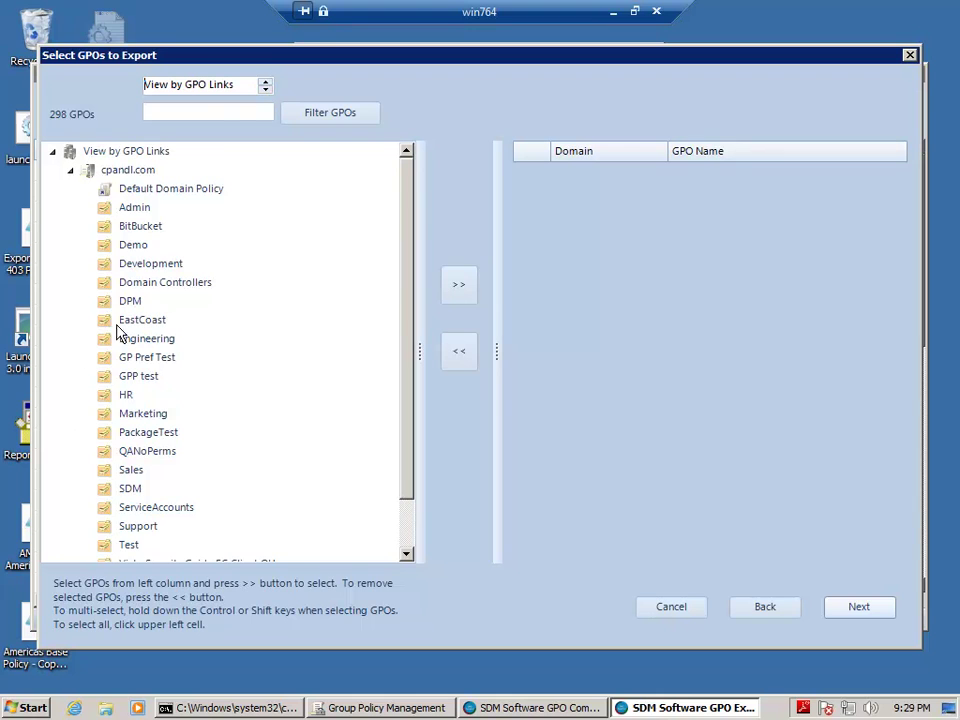
pyautogui.doubleClick(157, 265)
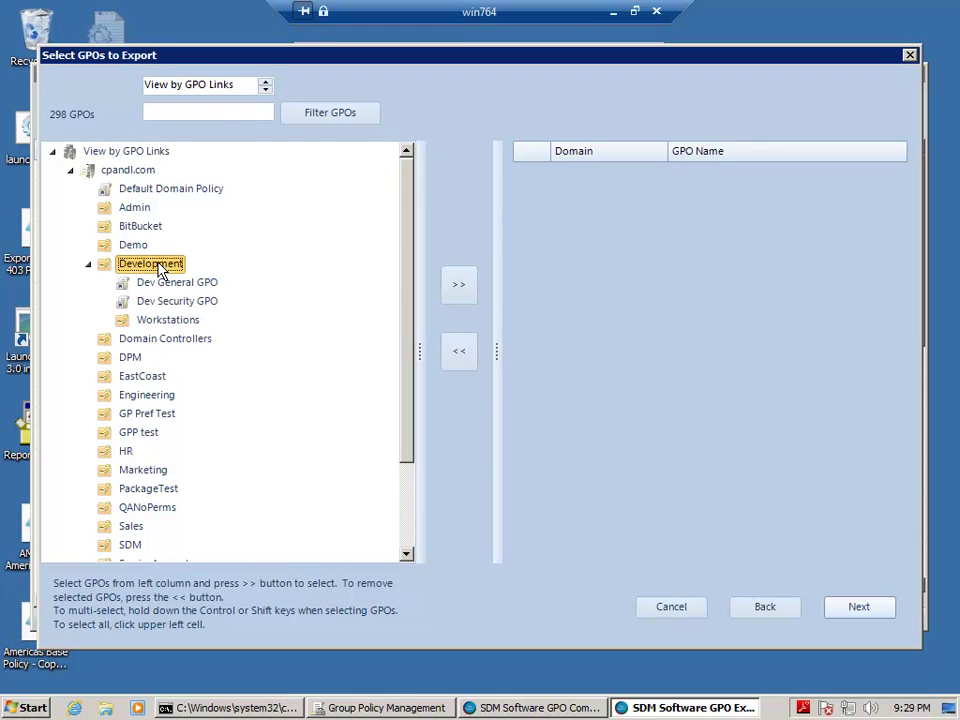
pyautogui.doubleClick(157, 322)
# Export all policy areas of Dev Workstation GPO, Dev Security GPO, Dev General GPO and Default Domain Policy
pyautogui.click(212, 340)
pyautogui.click(452, 298)
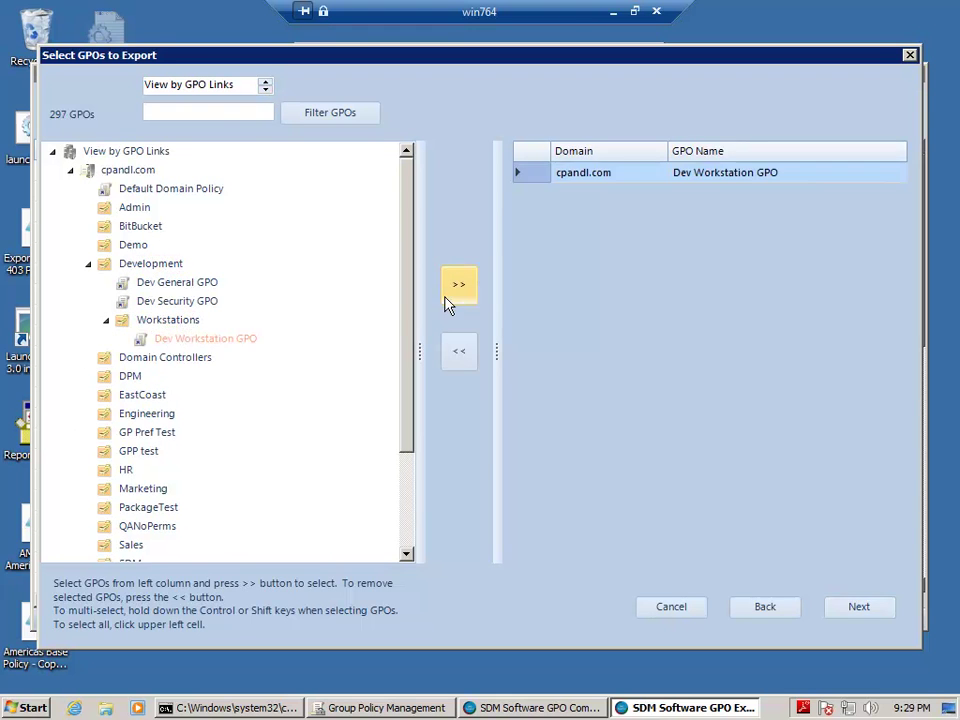
pyautogui.click(177, 301)
pyautogui.click(459, 290)
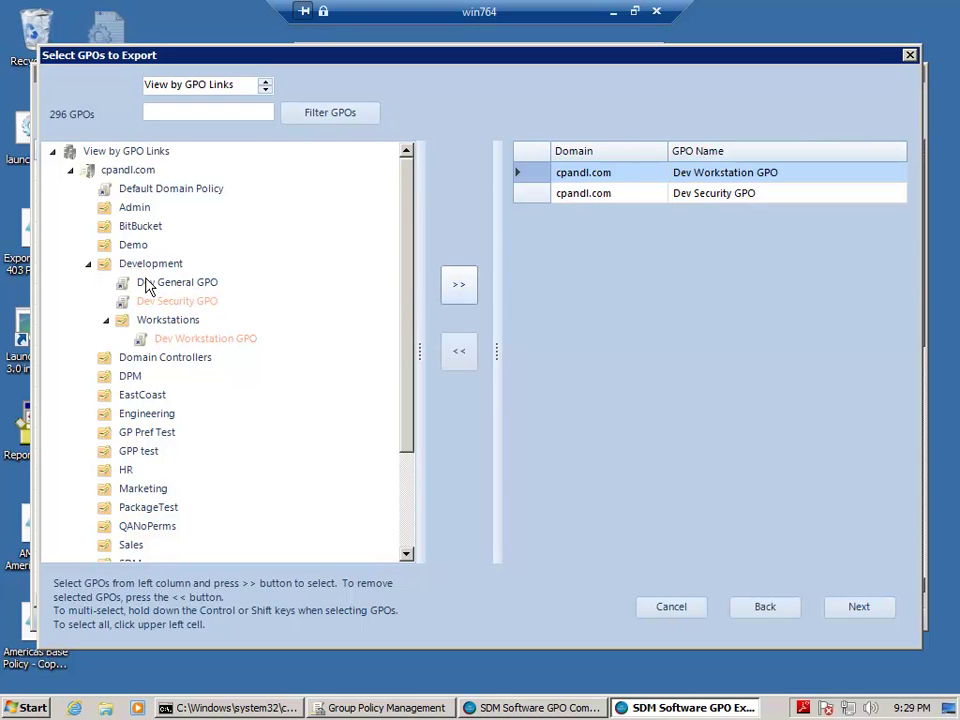
pyautogui.click(146, 284)
pyautogui.click(459, 285)
pyautogui.click(160, 189)
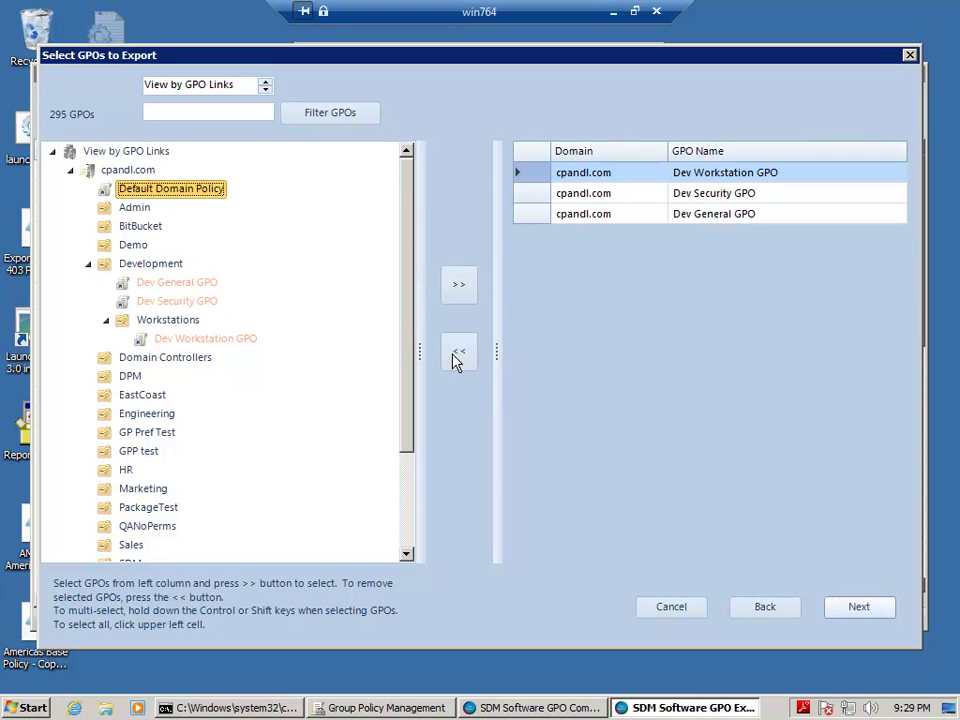
pyautogui.click(459, 285)
pyautogui.click(858, 606)
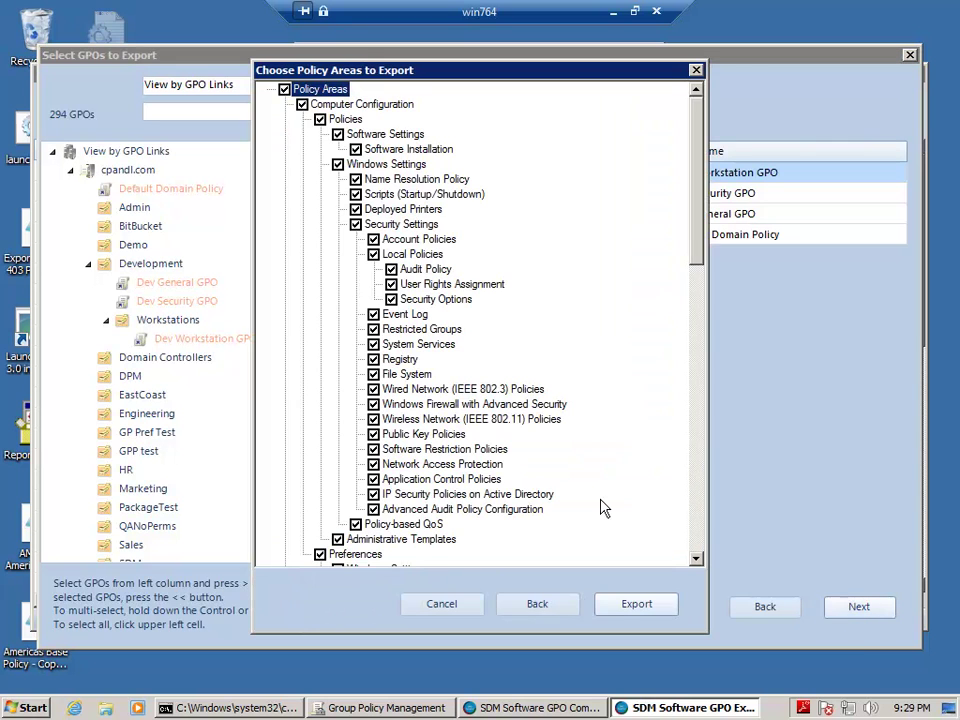
pyautogui.click(634, 603)
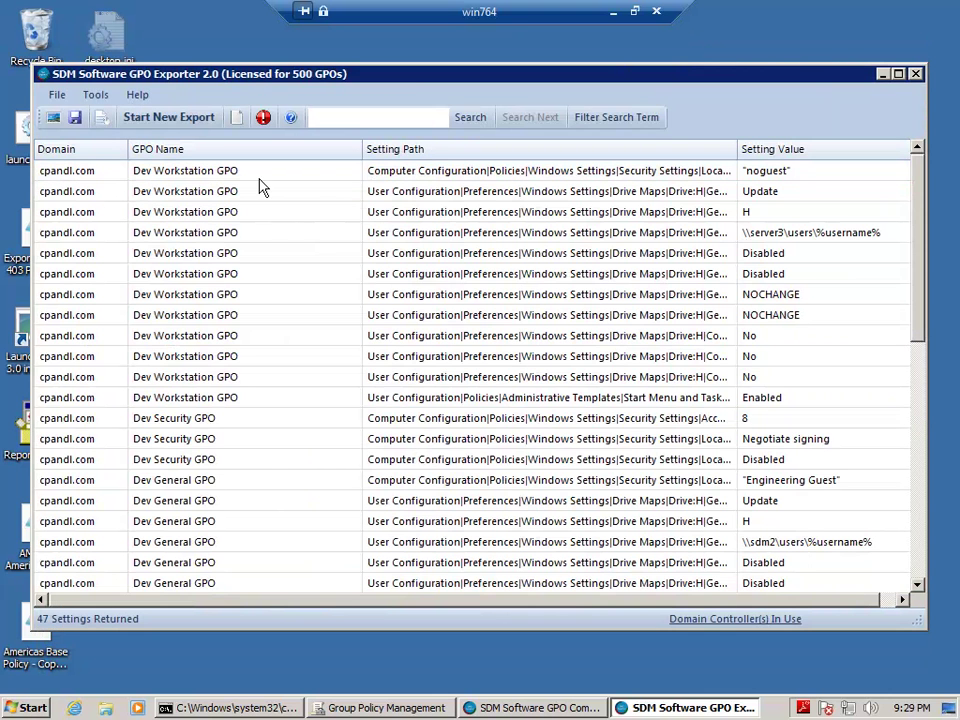
# Save the exported settings as a snapshot in C:\data\ExporterSnaps with the comment "Dev OU Demo"
pyautogui.click(75, 117)
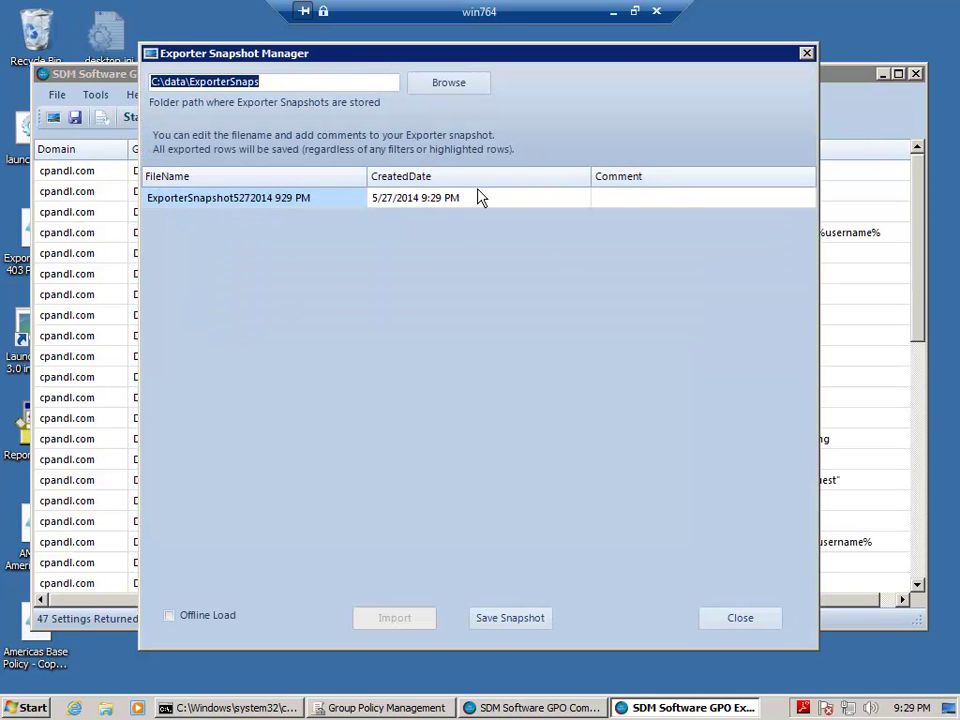
pyautogui.click(651, 201)
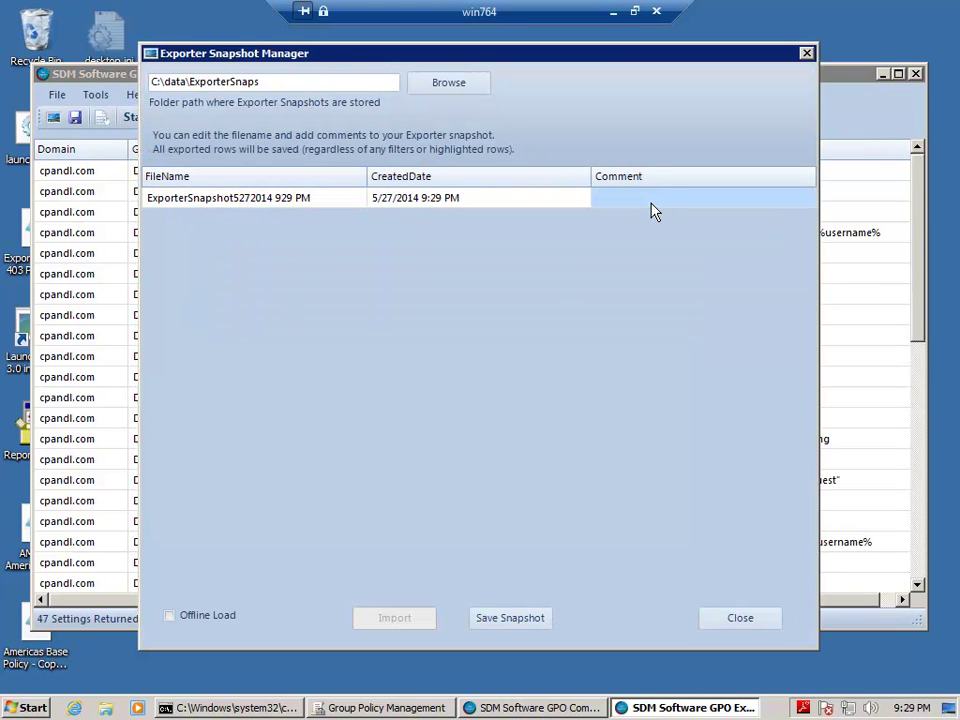
pyautogui.write('Dev OU D')
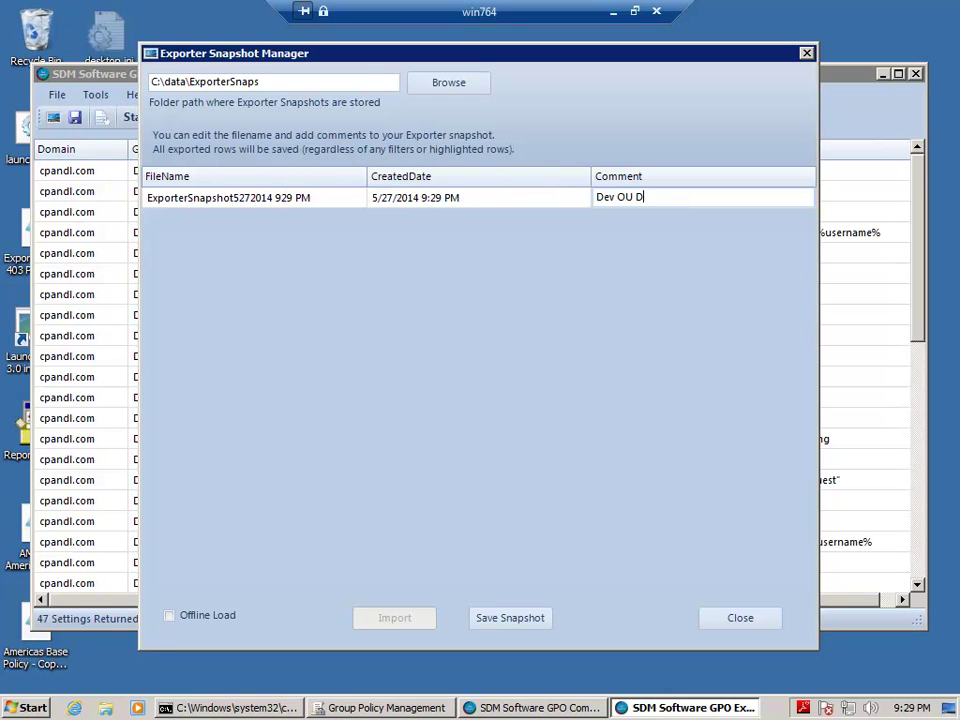
pyautogui.write('emo')
pyautogui.click(490, 620)
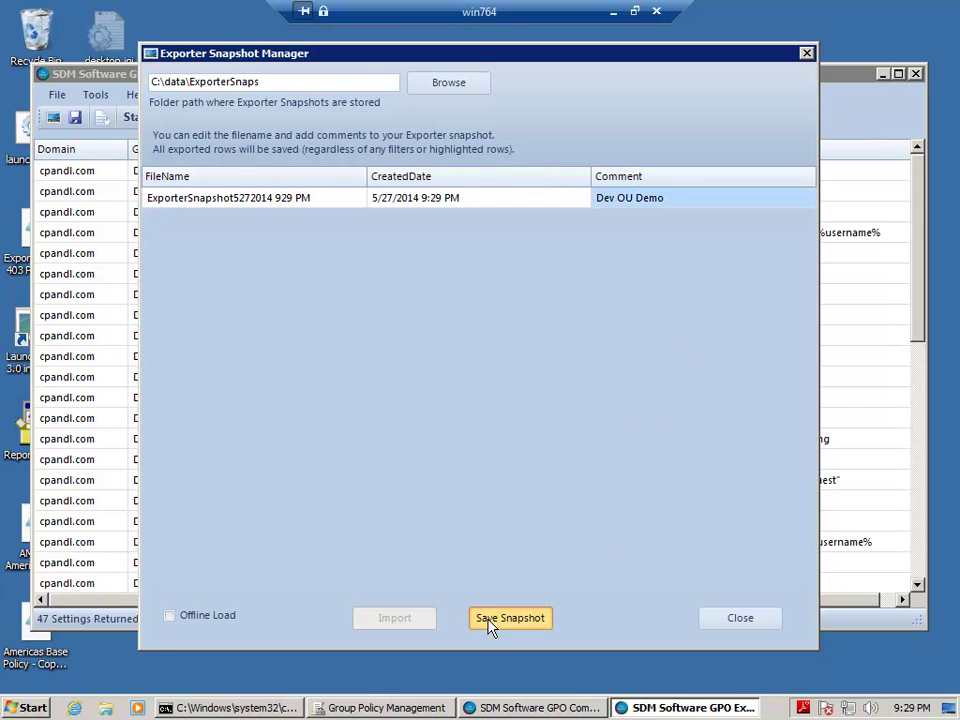
pyautogui.click(483, 396)
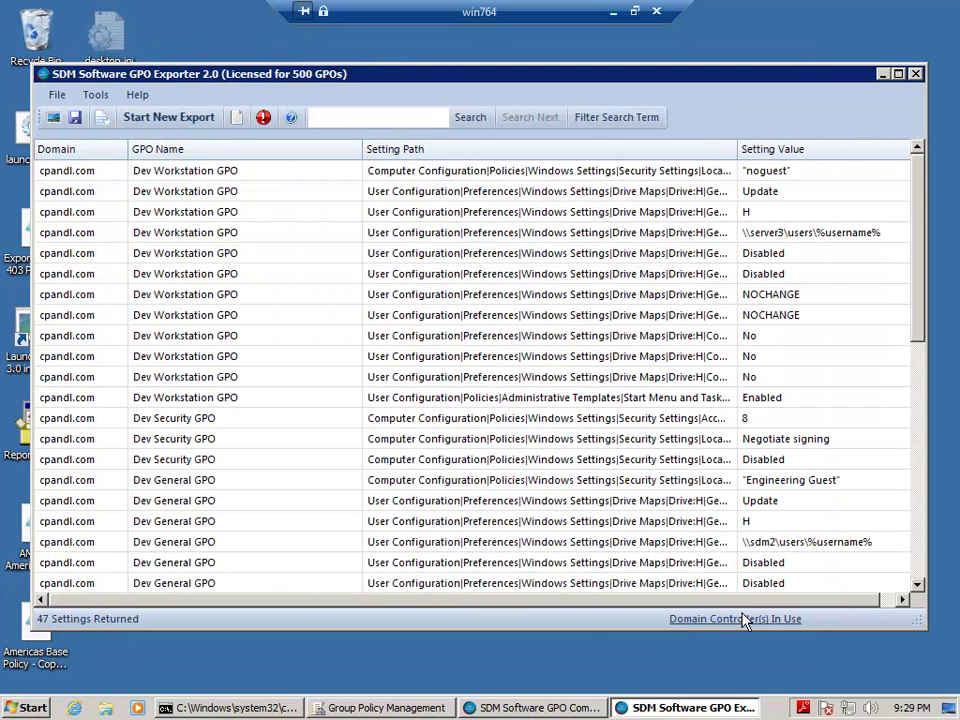
# Switch to SDM Software GPO Compare and start a new comparison with GPO Exporter Snapshot as the source type
pyautogui.click(883, 76)
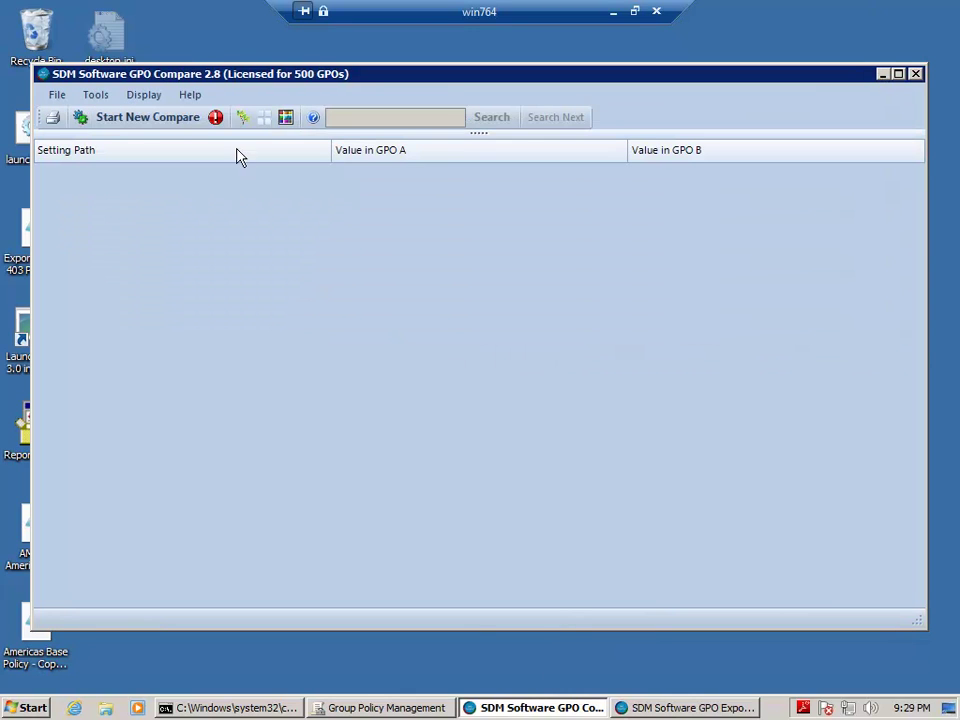
pyautogui.click(171, 122)
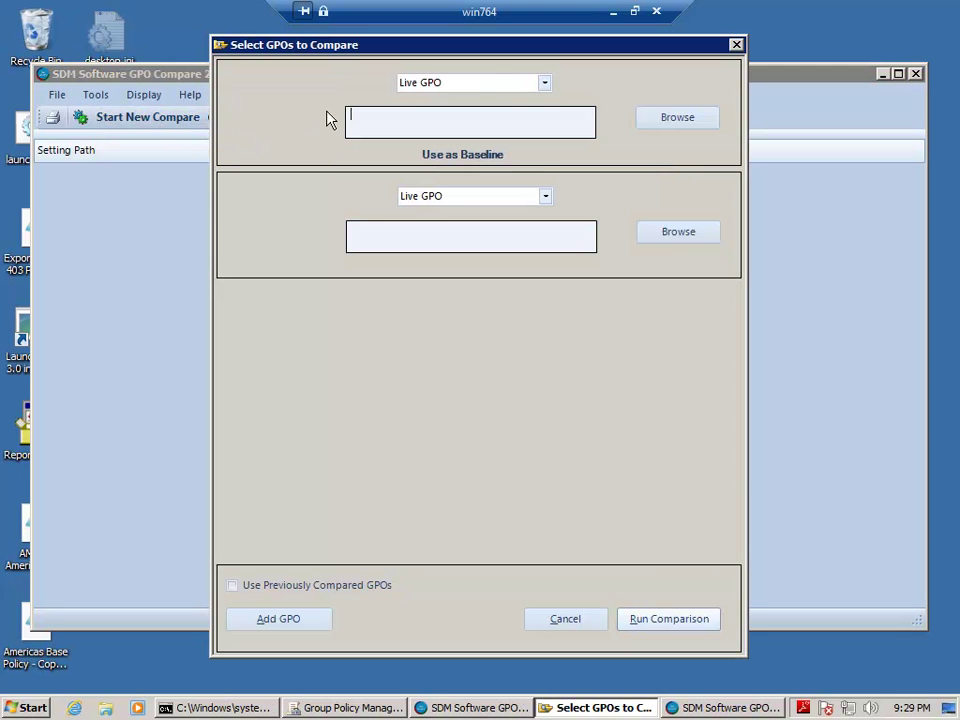
pyautogui.click(544, 83)
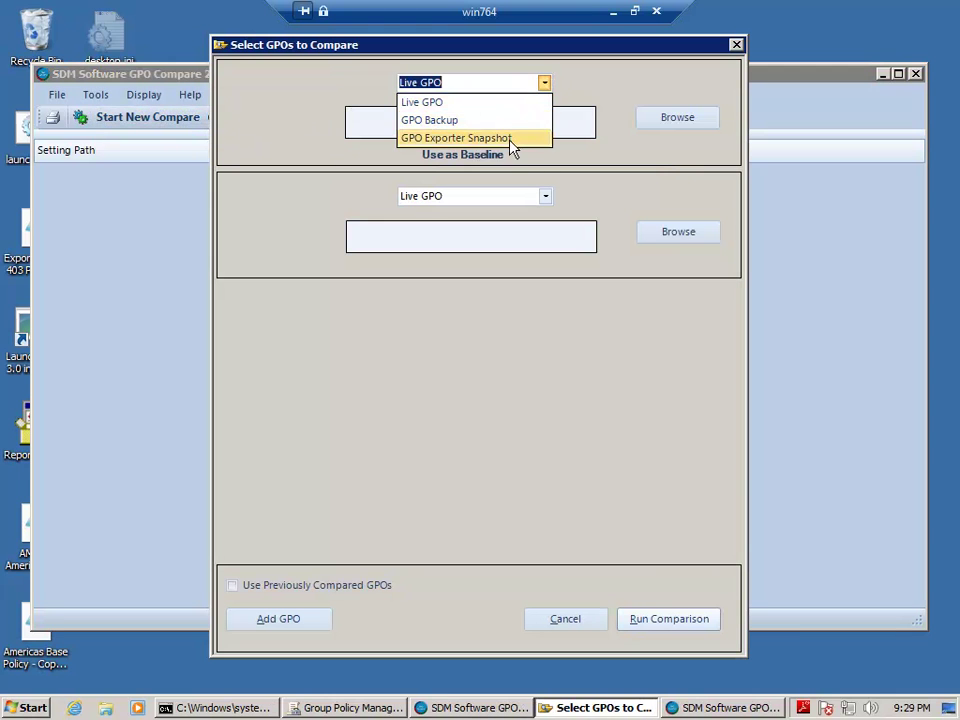
pyautogui.click(505, 138)
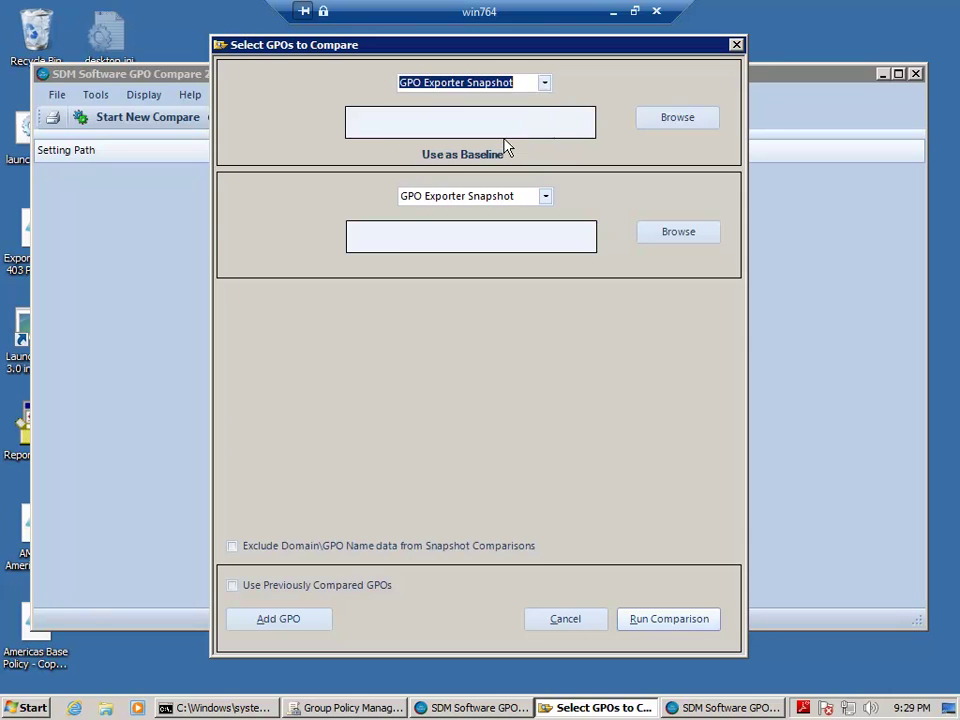
# Choose the snapshot commented "Engineering OU Demo" from C:\data\ExporterSnaps as the baseline for the comparison
pyautogui.click(685, 124)
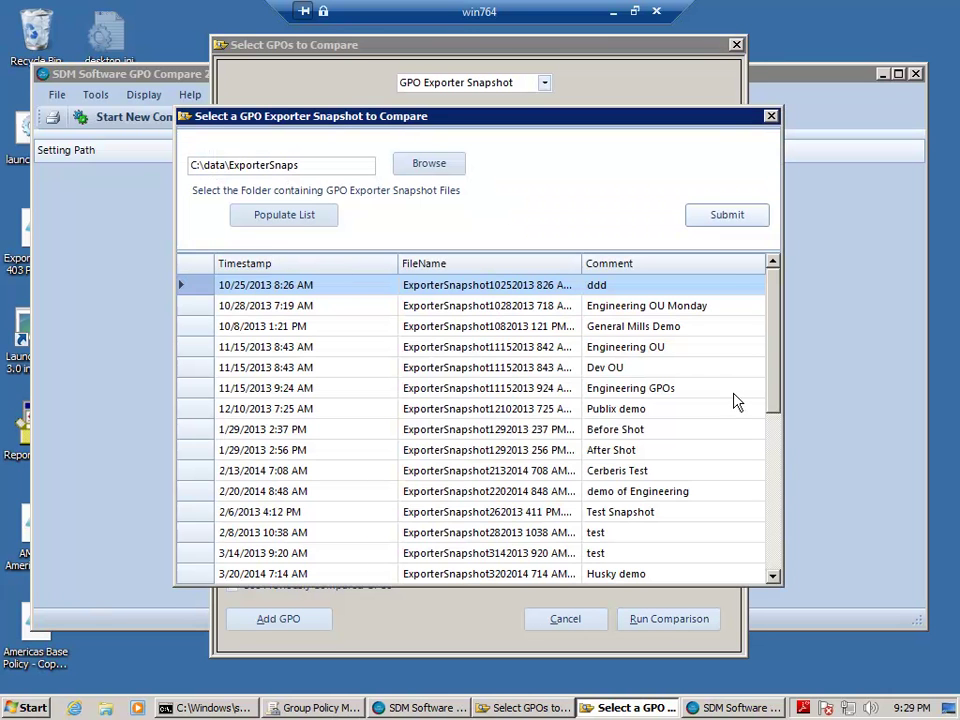
pyautogui.moveTo(773, 398); pyautogui.dragTo(771, 503)
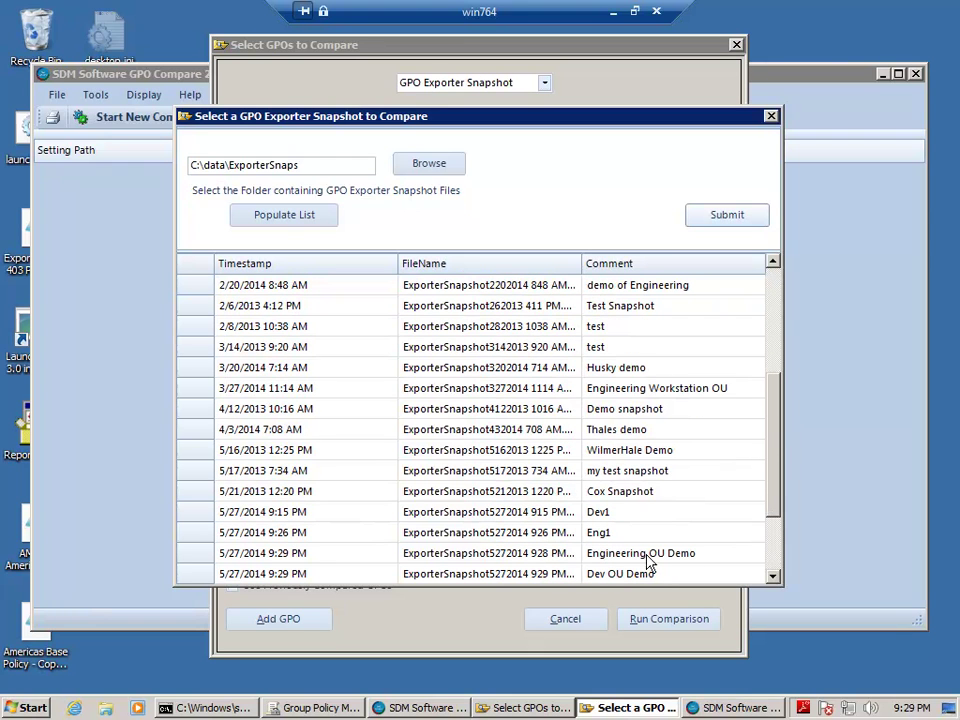
pyautogui.click(614, 556)
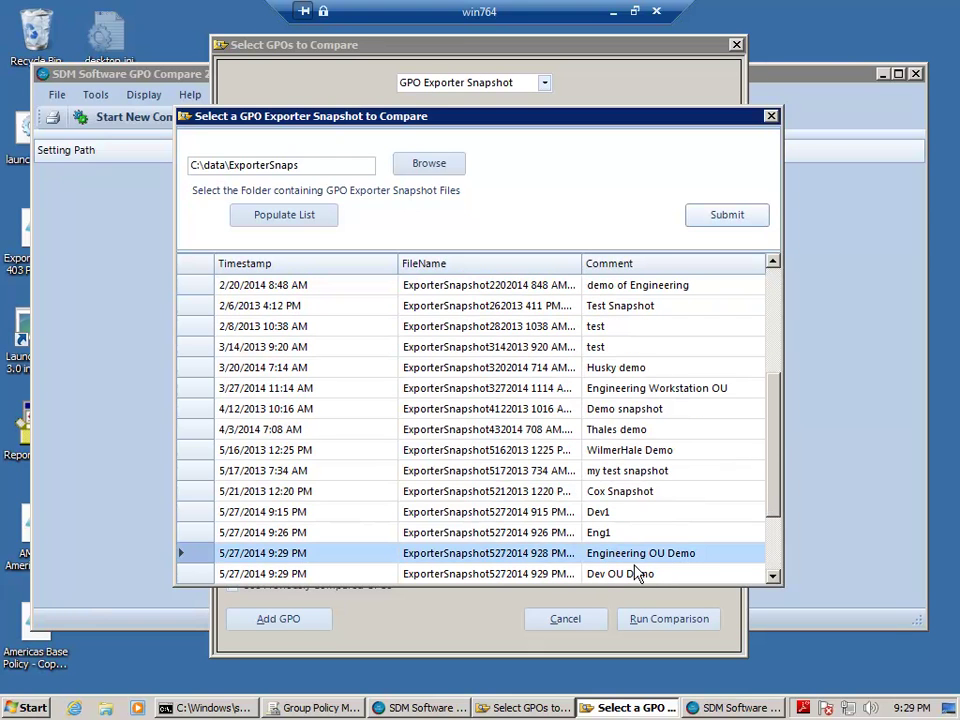
pyautogui.doubleClick(544, 560)
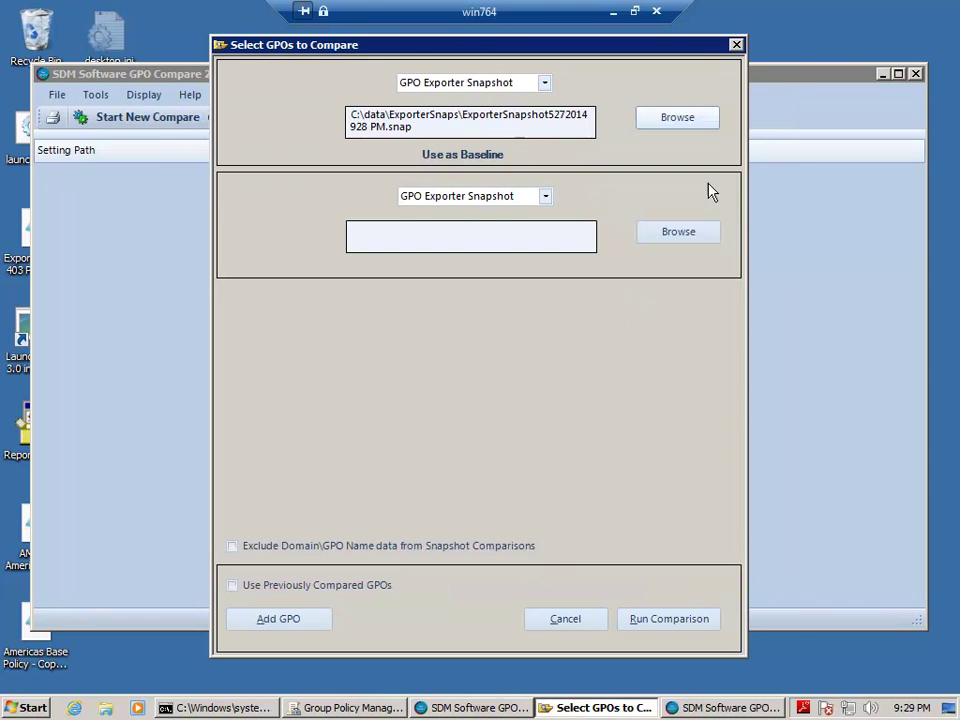
# Choose the snapshot commented "Dev OU Demo" from C:\data\ExporterSnaps as the second item to compare
pyautogui.click(674, 236)
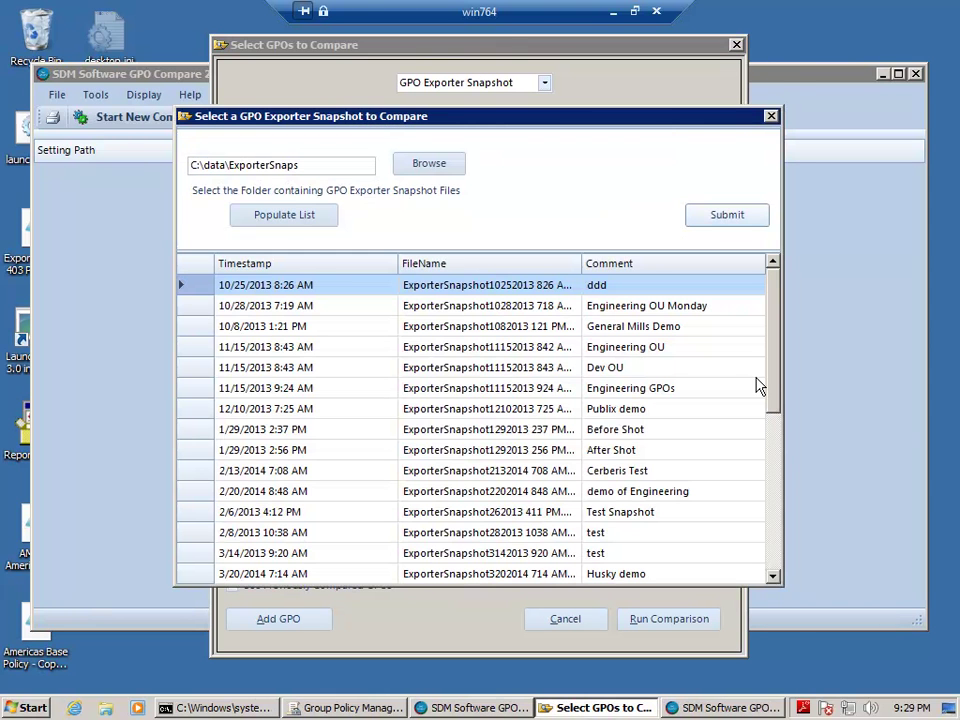
pyautogui.moveTo(771, 390); pyautogui.dragTo(768, 514)
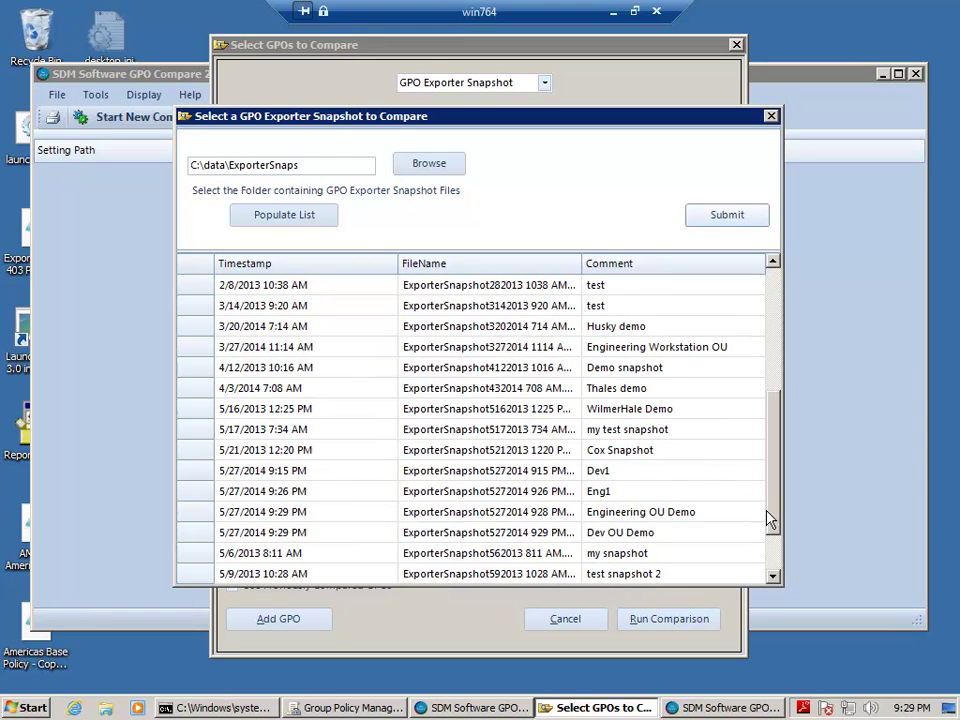
pyautogui.doubleClick(641, 537)
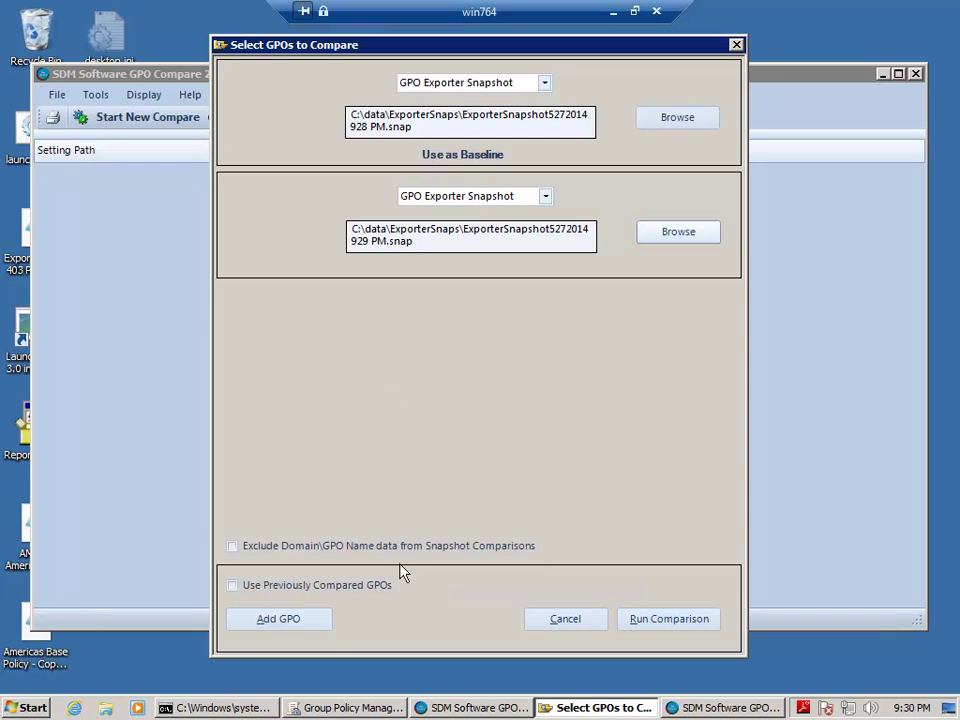
# Run the comparison with Domain\GPO Name data excluded, and widen the Setting Path column of the results
pyautogui.click(343, 549)
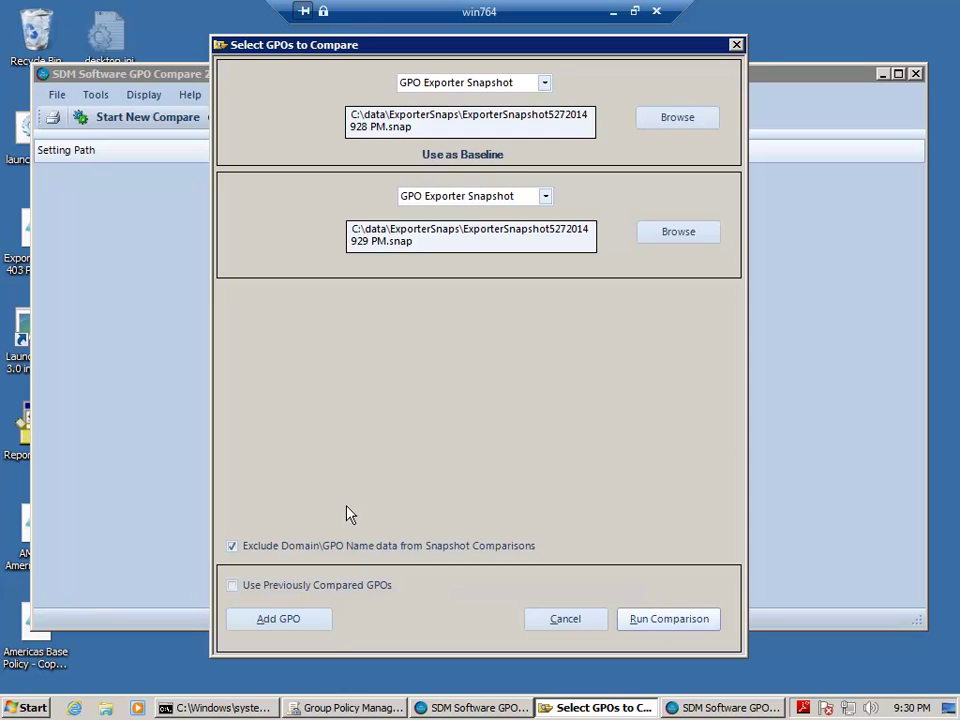
pyautogui.click(669, 619)
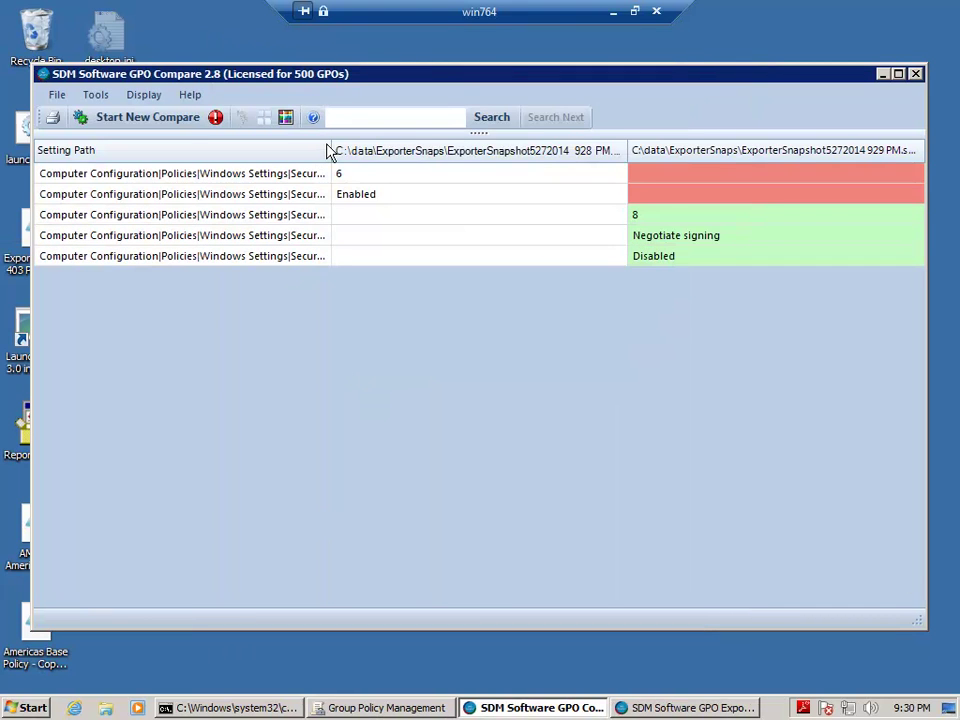
pyautogui.moveTo(330, 151); pyautogui.dragTo(502, 180)
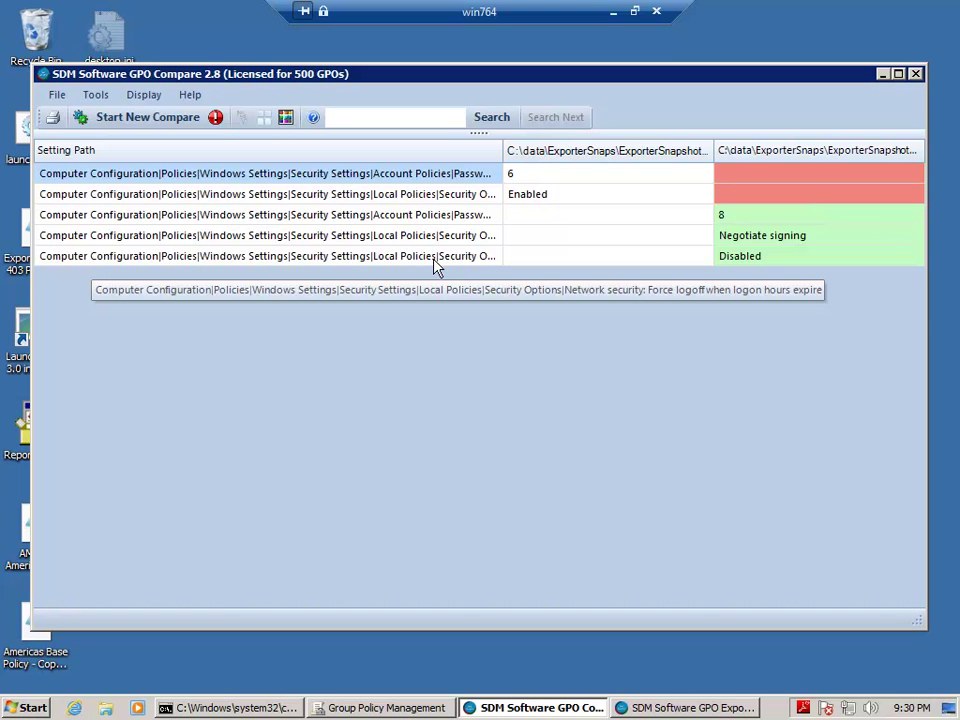
# Filter the results to the settings that are the same in both snapshots and look through the list with a wider Setting Path column
pyautogui.click(264, 119)
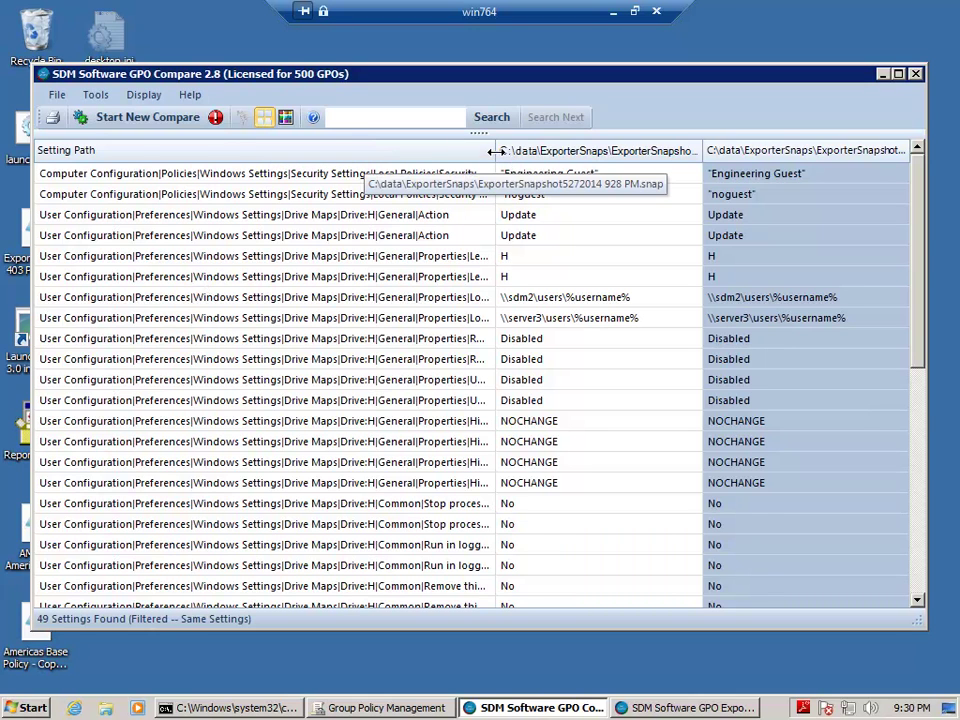
pyautogui.moveTo(494, 150); pyautogui.dragTo(534, 150)
pyautogui.scroll(-2, 245, 202)
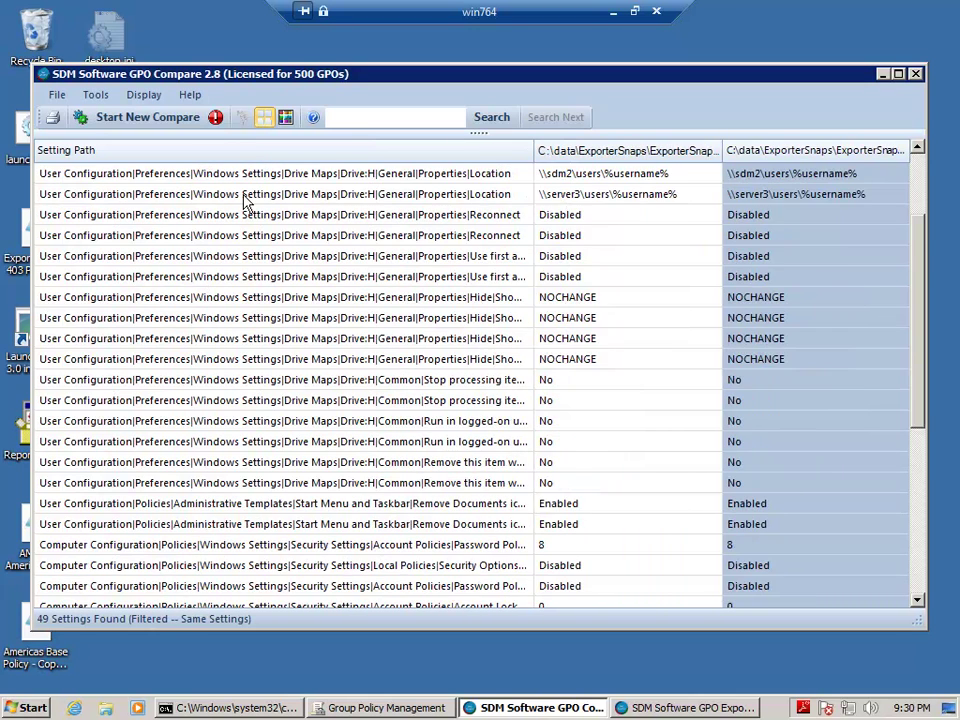
pyautogui.scroll(-6, 245, 202)
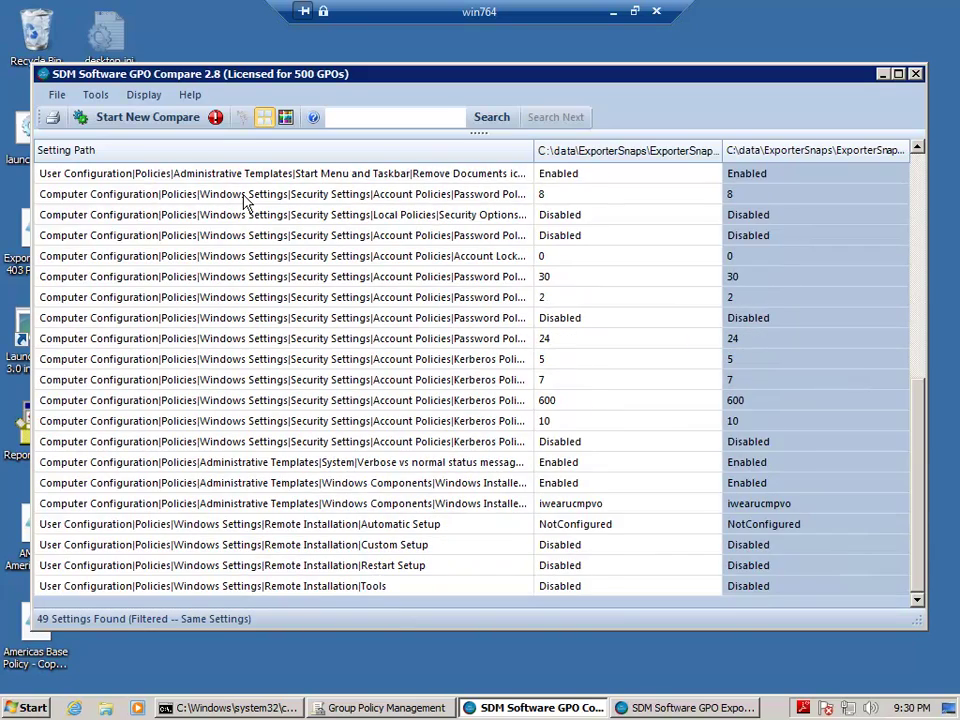
pyautogui.scroll(8, 245, 202)
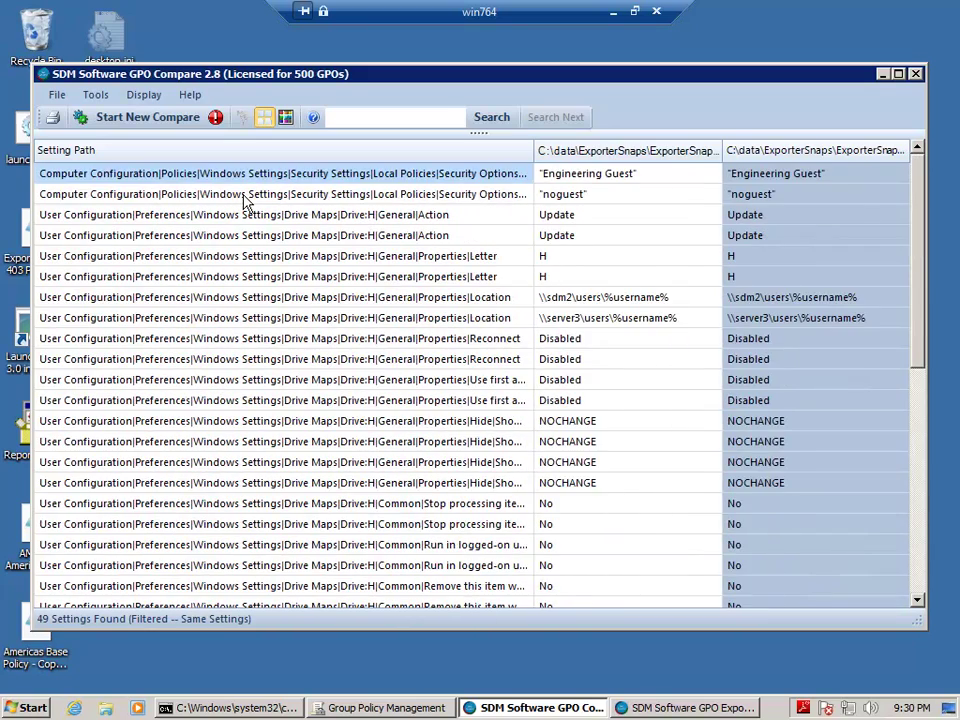